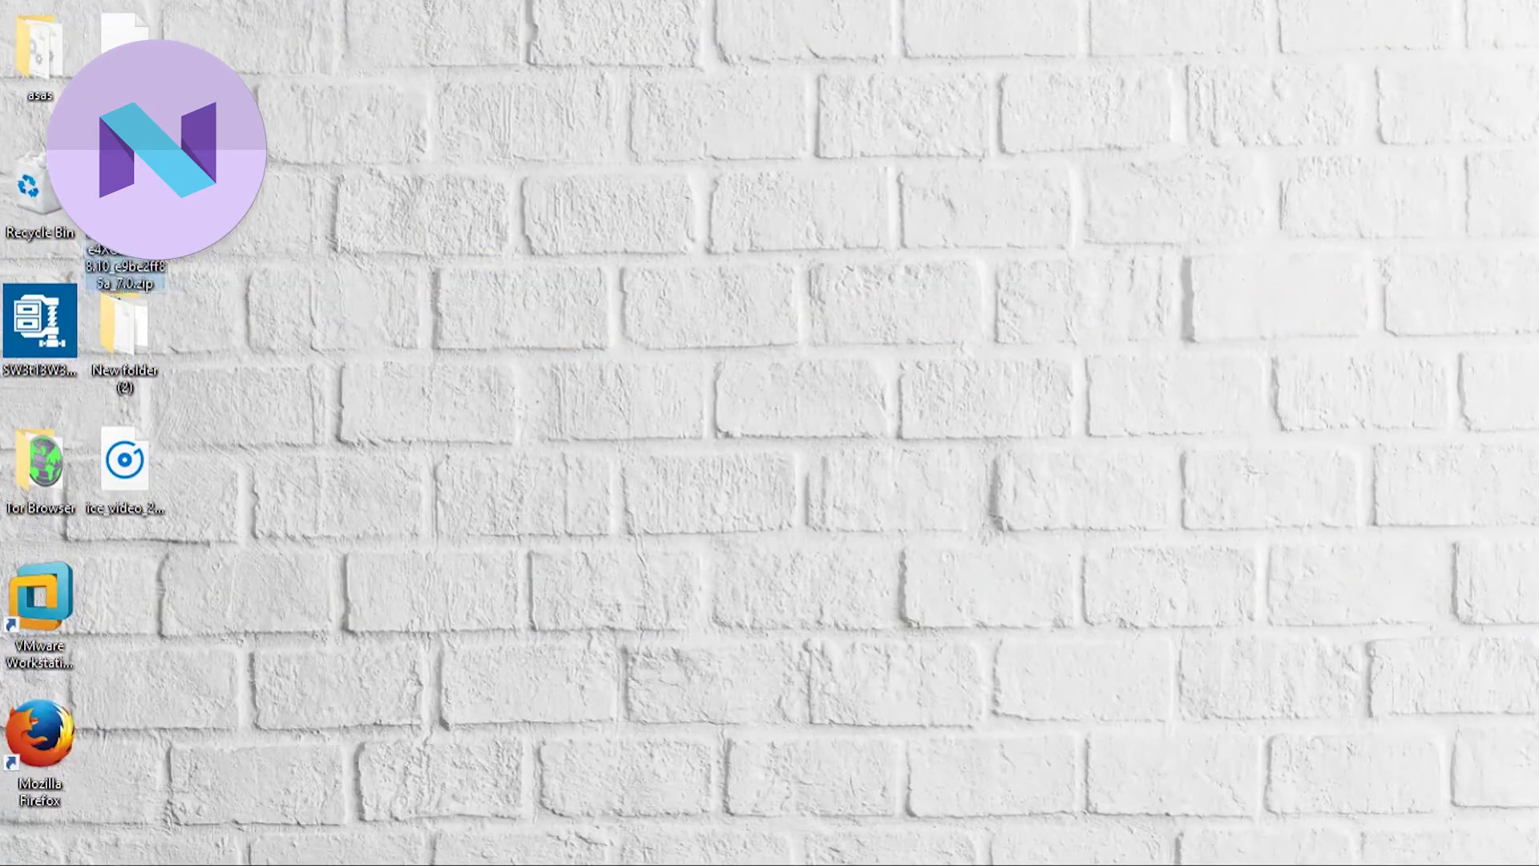
# - Copy the miui_HMNote4XGlobal update zip from the desktop
pyautogui.rightClick(134, 192)
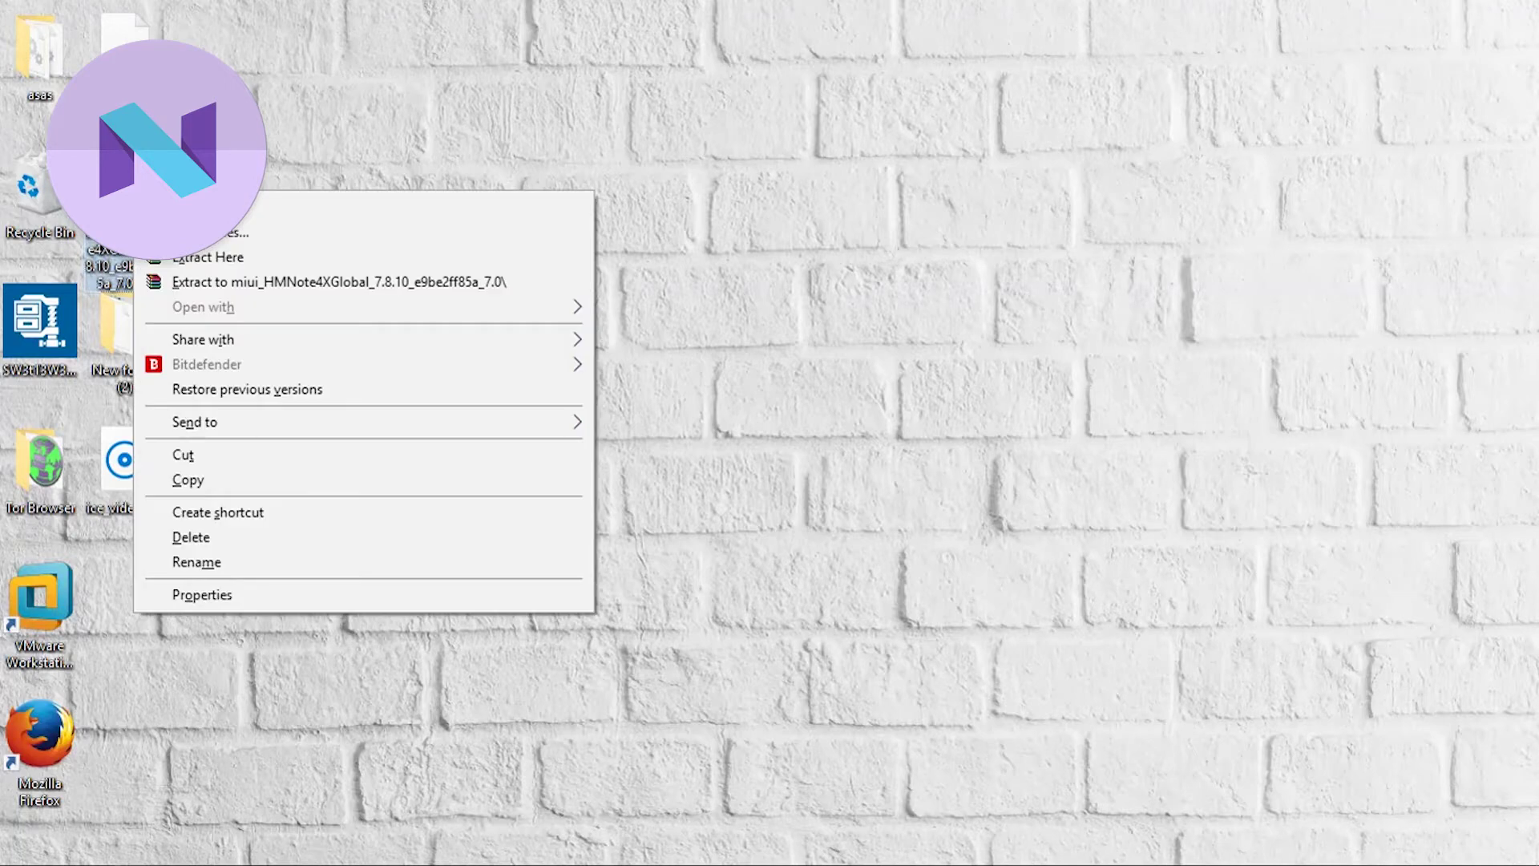
pyautogui.click(185, 477)
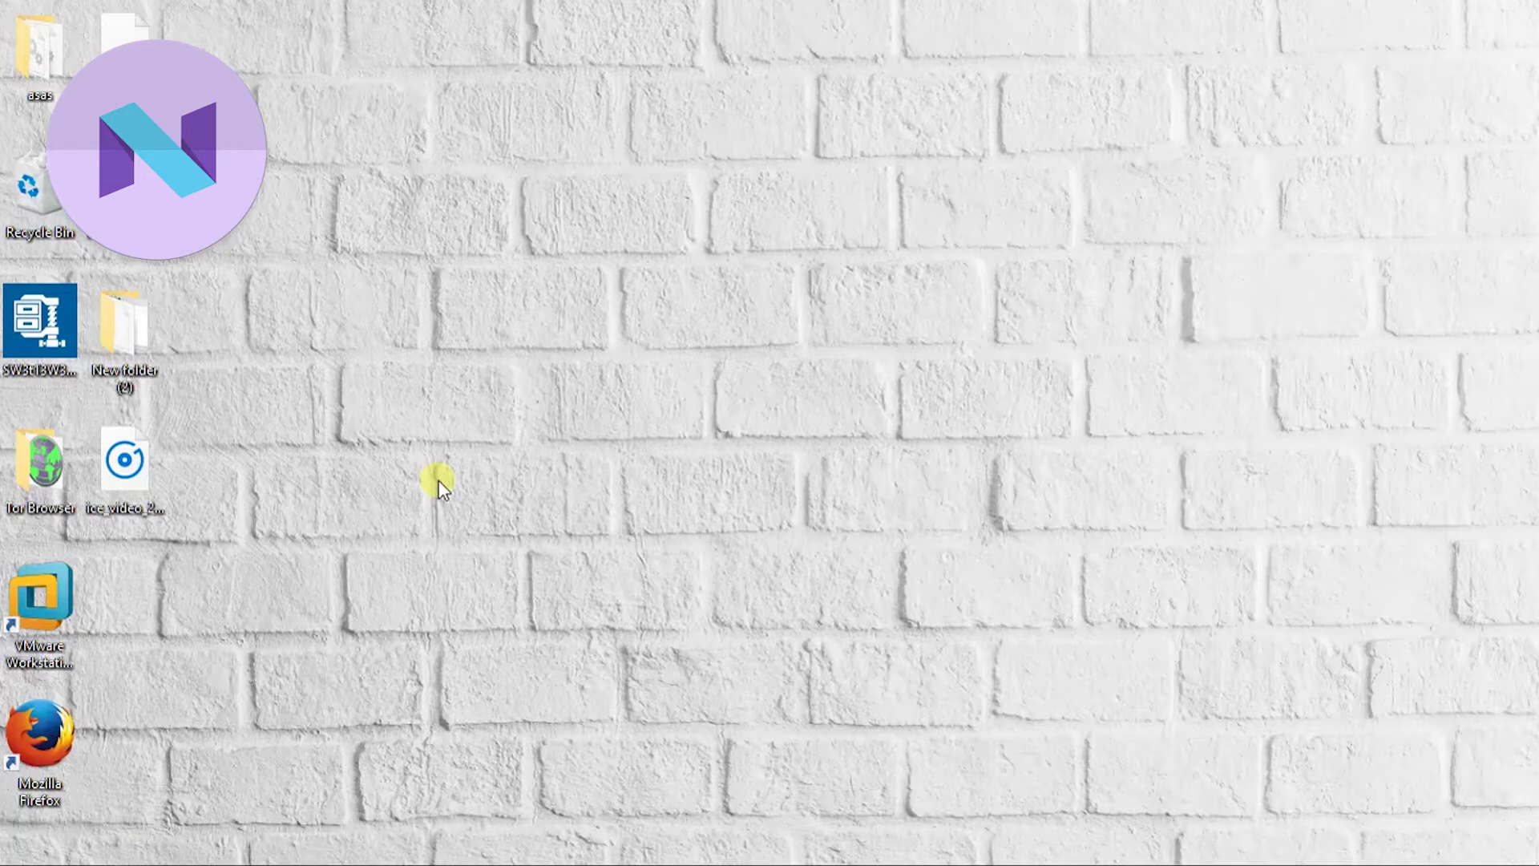
# - Paste the update zip into Redmi Note 4 > Internal storage > MIUI
pyautogui.press('super+e')
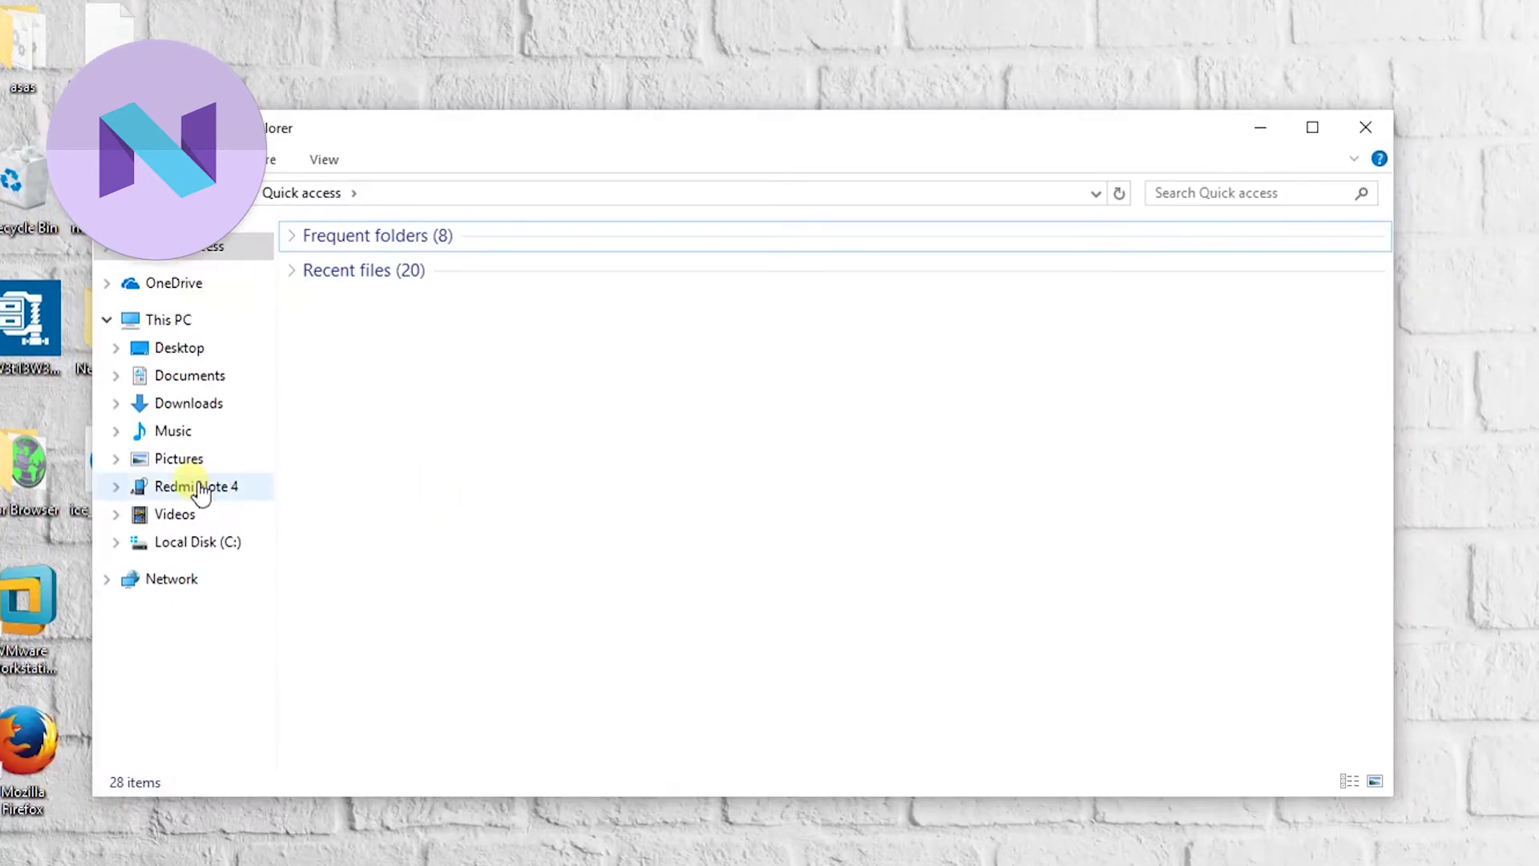
pyautogui.click(199, 496)
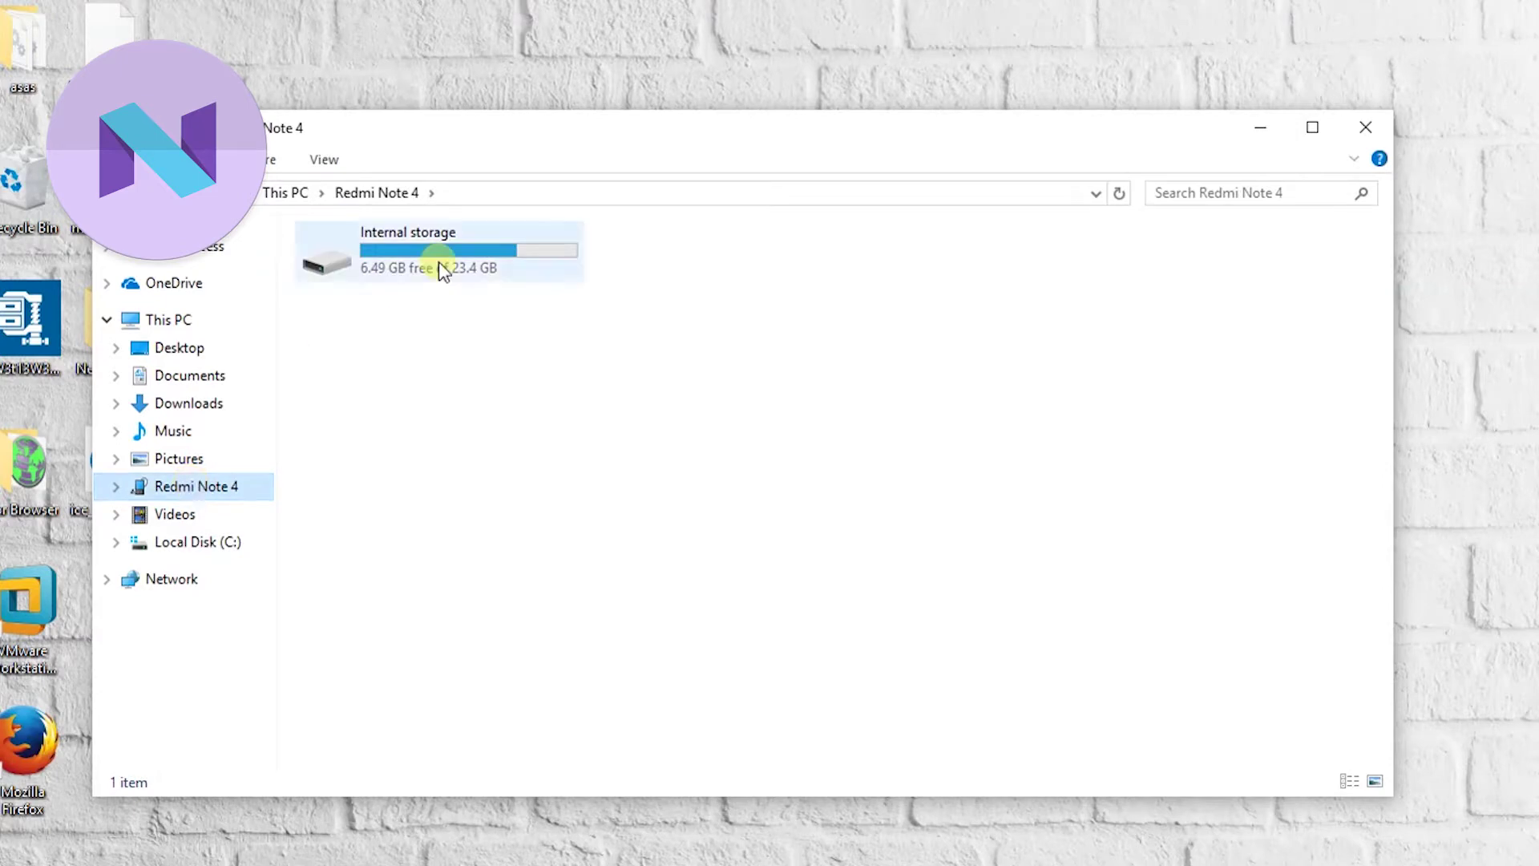
pyautogui.doubleClick(439, 261)
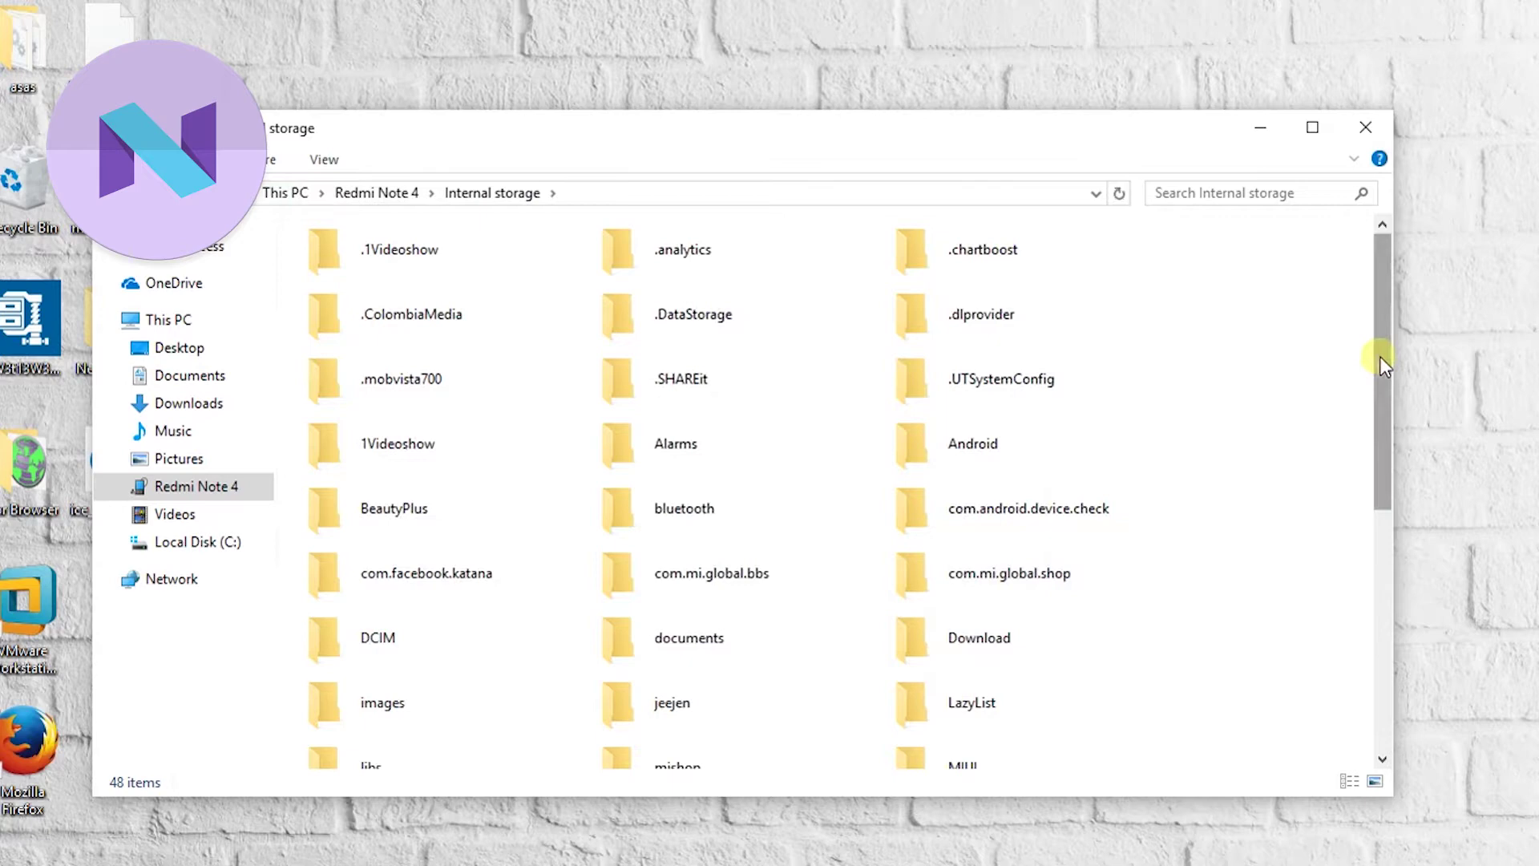
pyautogui.moveTo(1379, 355); pyautogui.dragTo(1366, 489)
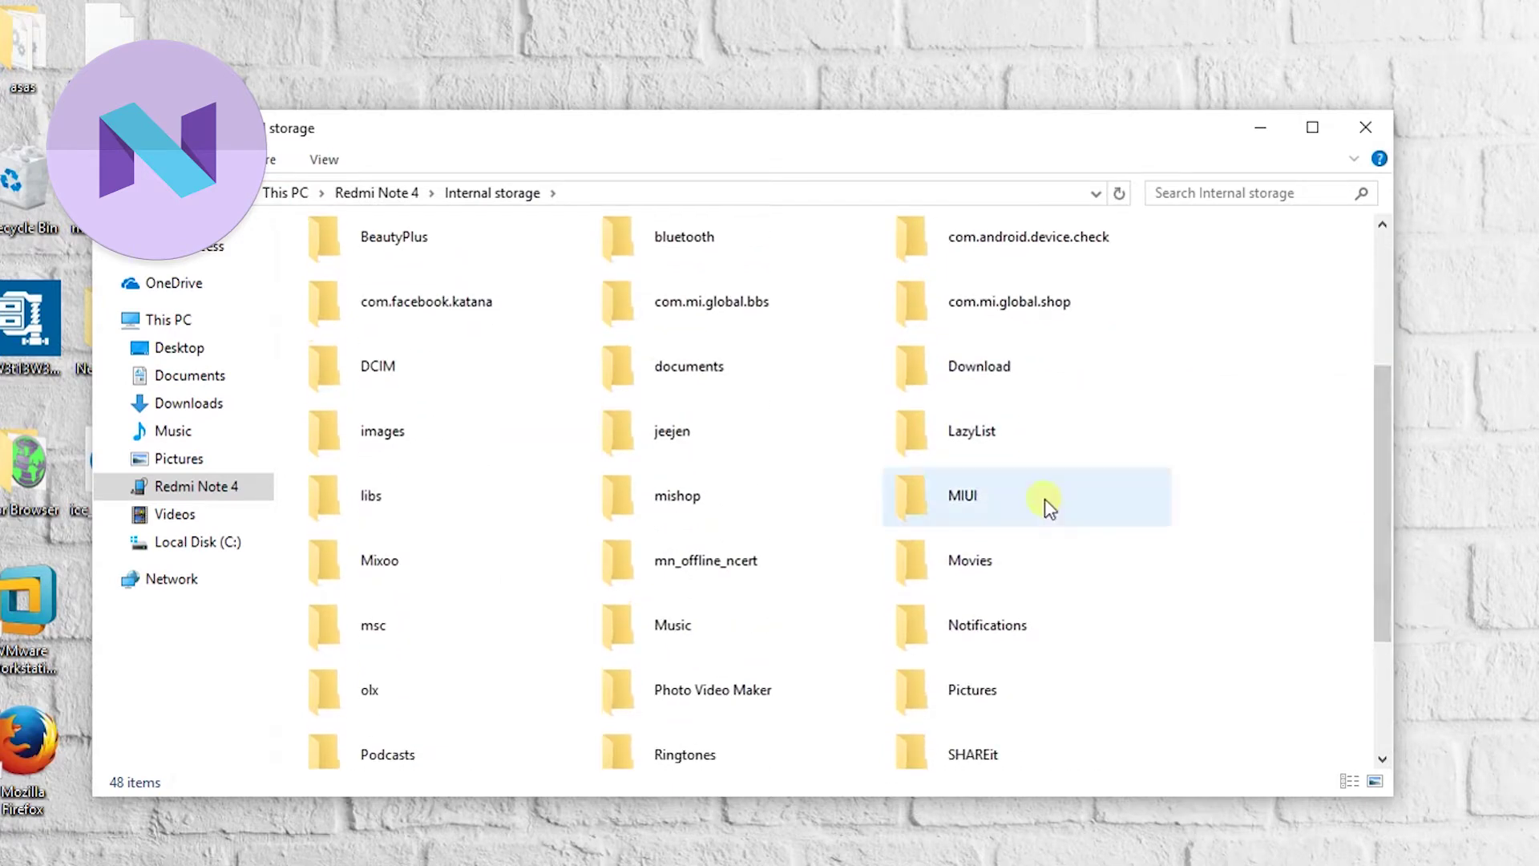
pyautogui.doubleClick(948, 511)
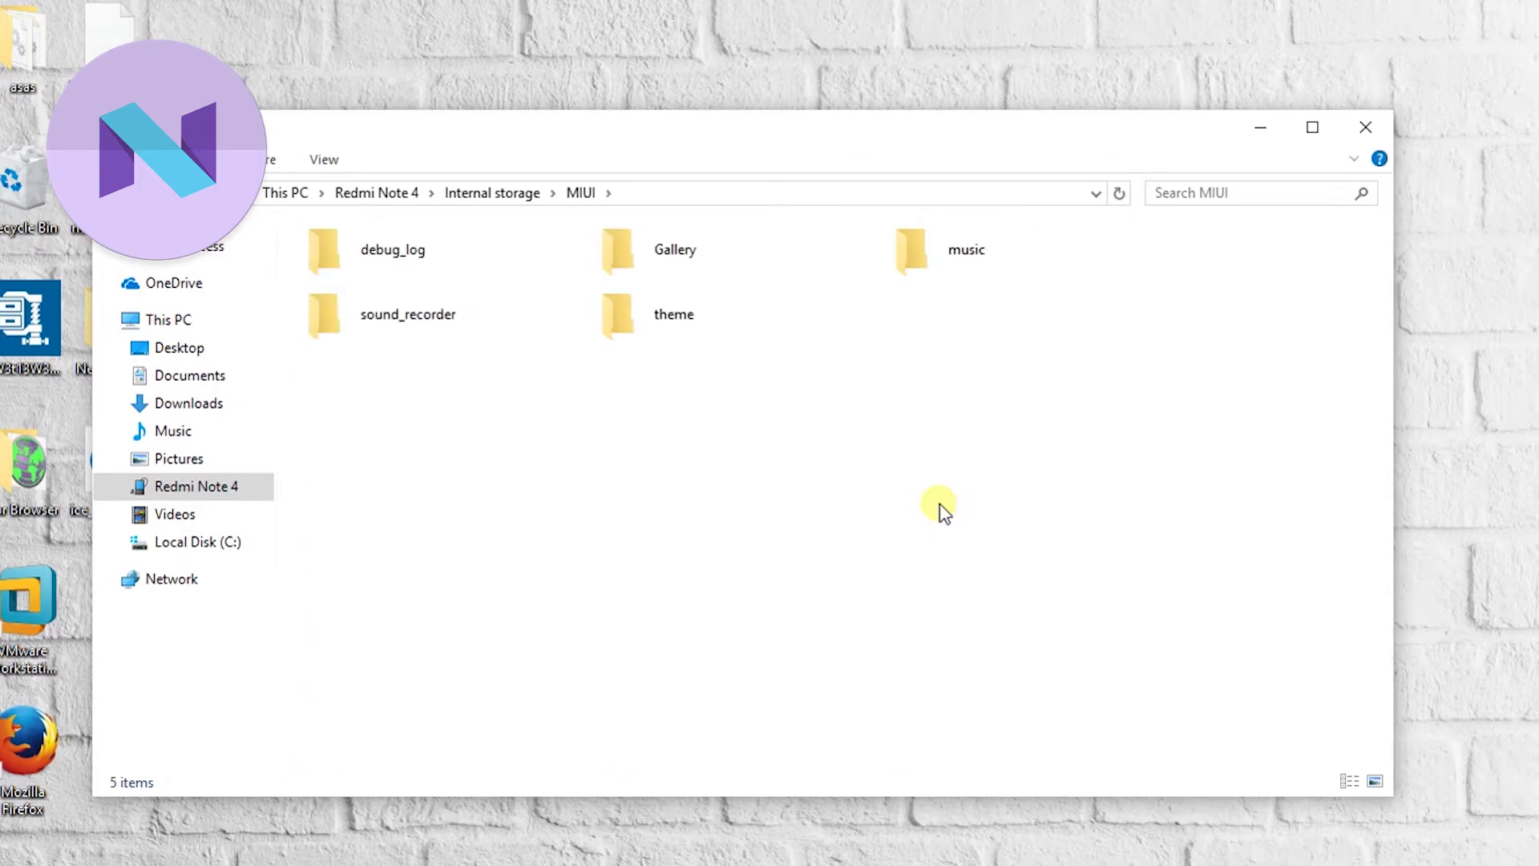
pyautogui.hotkey('ctrl', 'v')
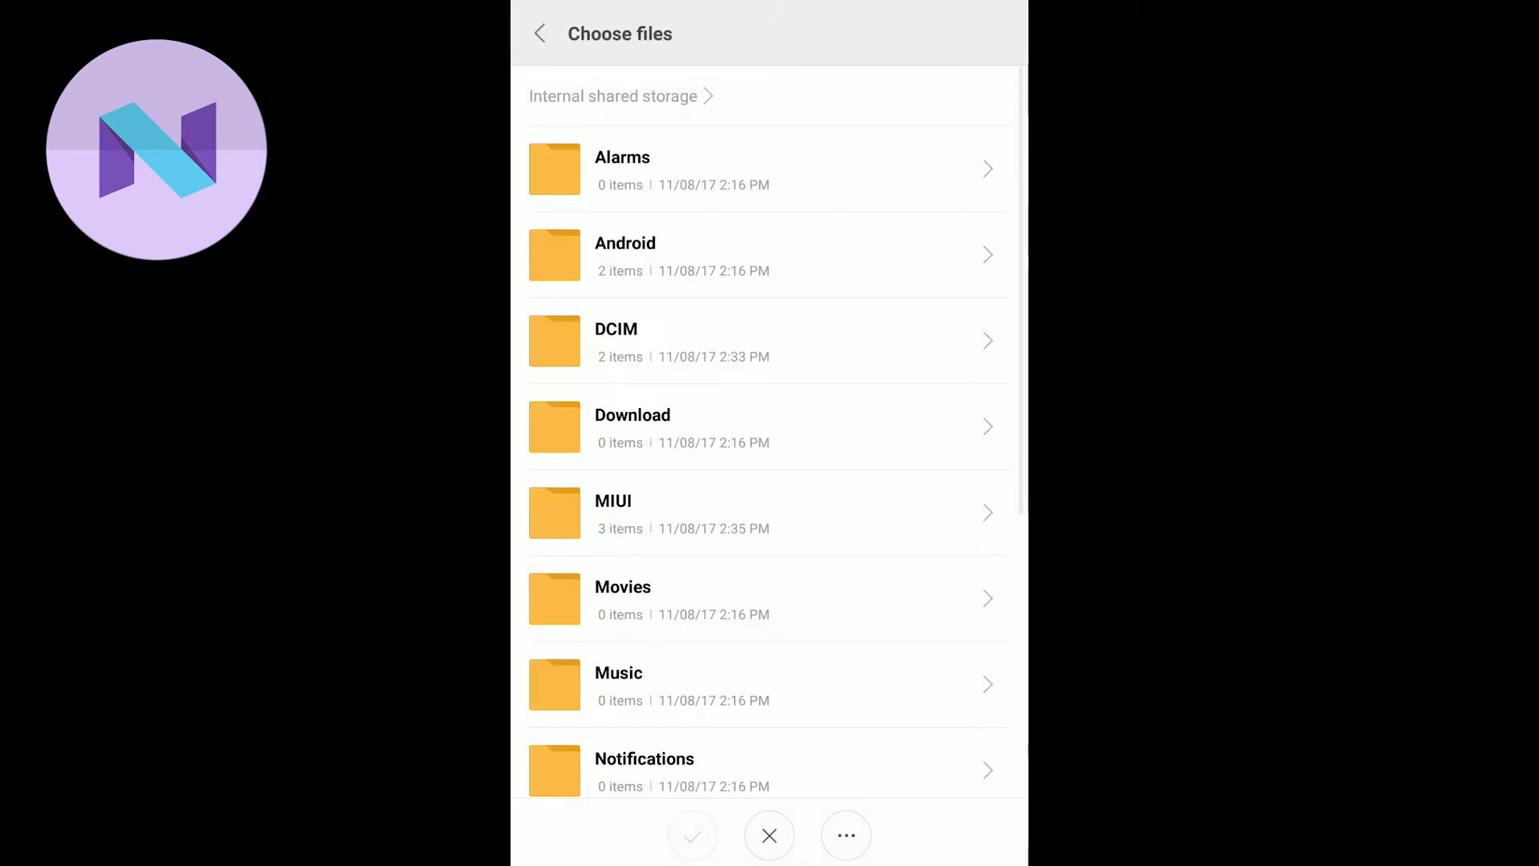
pyautogui.scroll(-5, 770, 481)
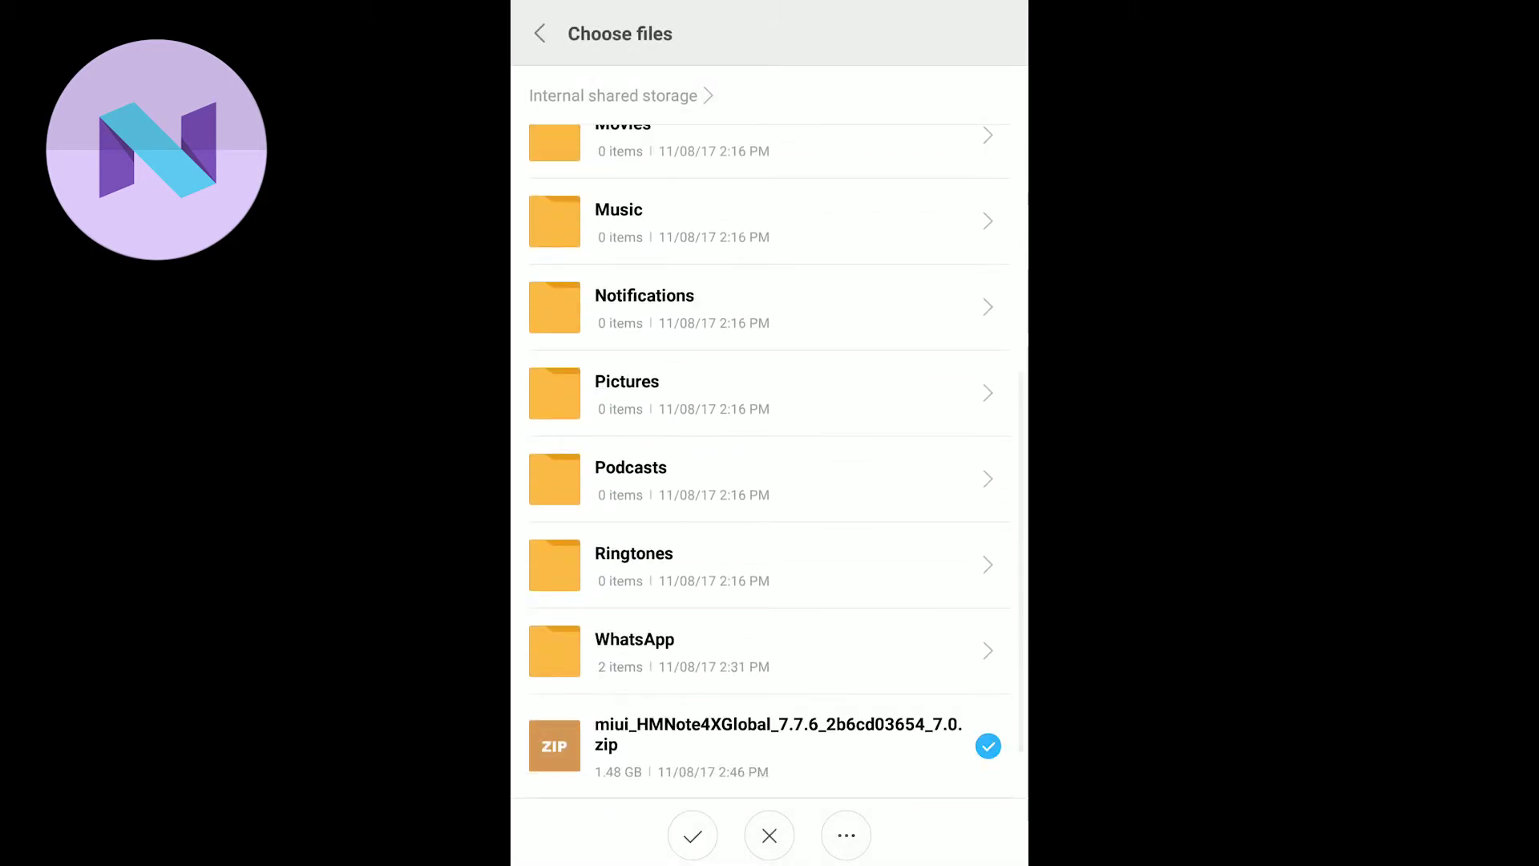
# - Confirm the ticked update zip in MIUI Updater to begin installation
pyautogui.click(694, 835)
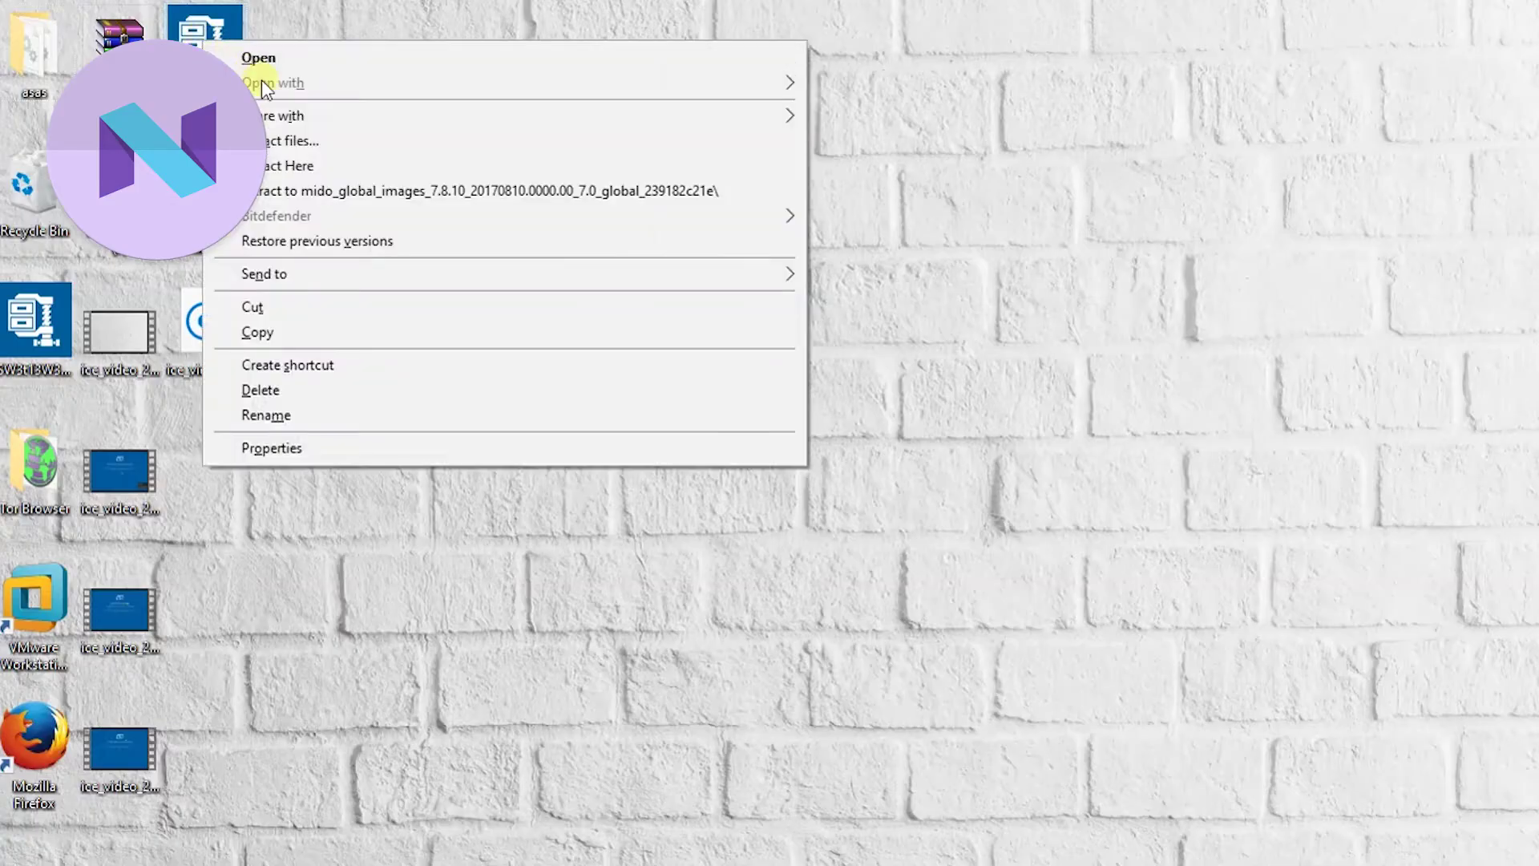
# - Extract the mido_global_images archive in place and refresh the desktop
pyautogui.click(360, 170)
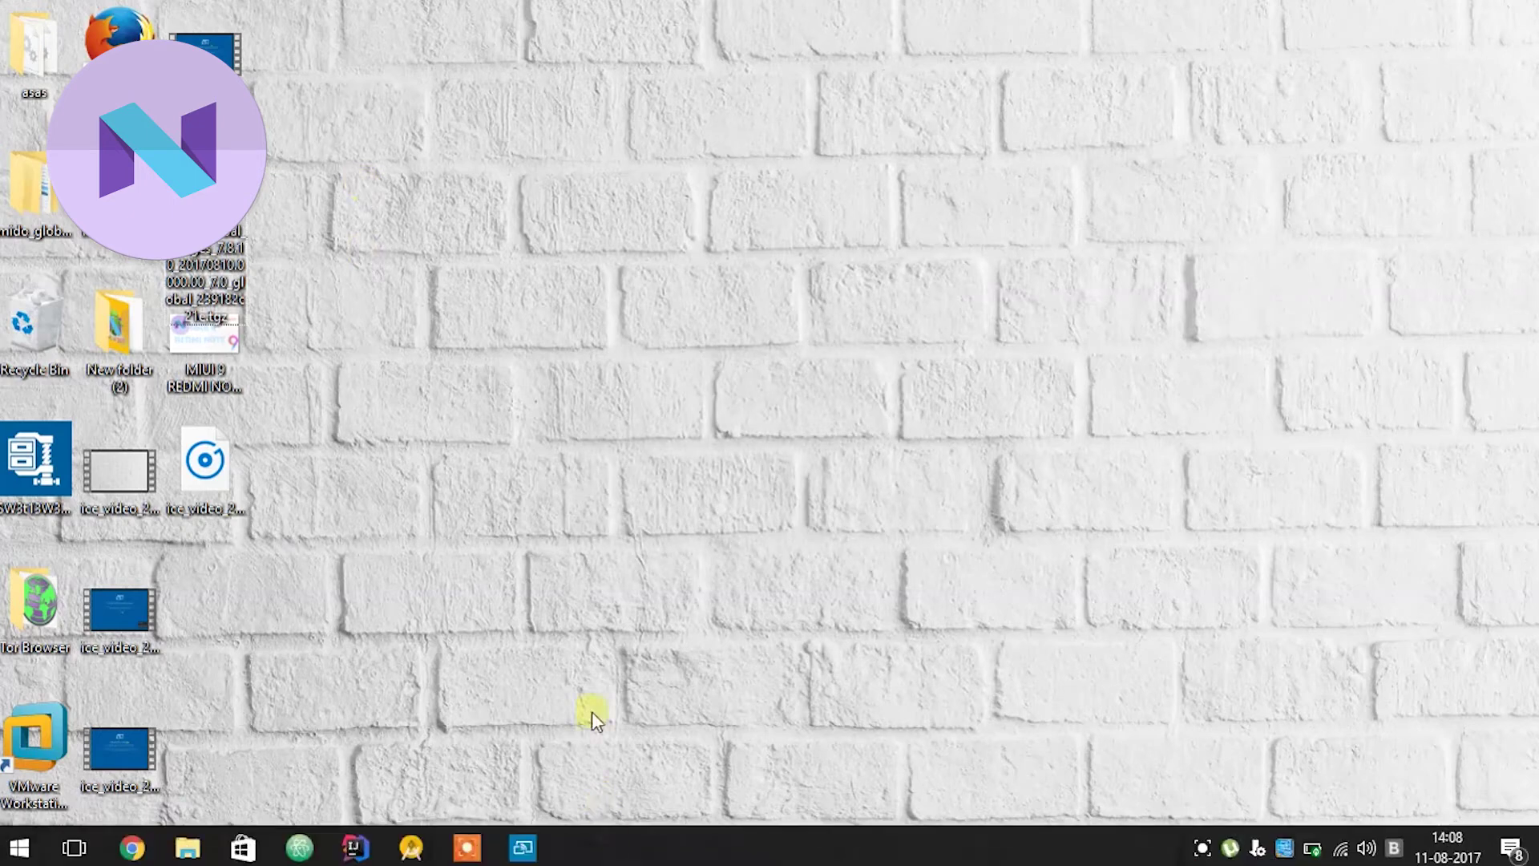
pyautogui.rightClick(555, 357)
pyautogui.click(589, 423)
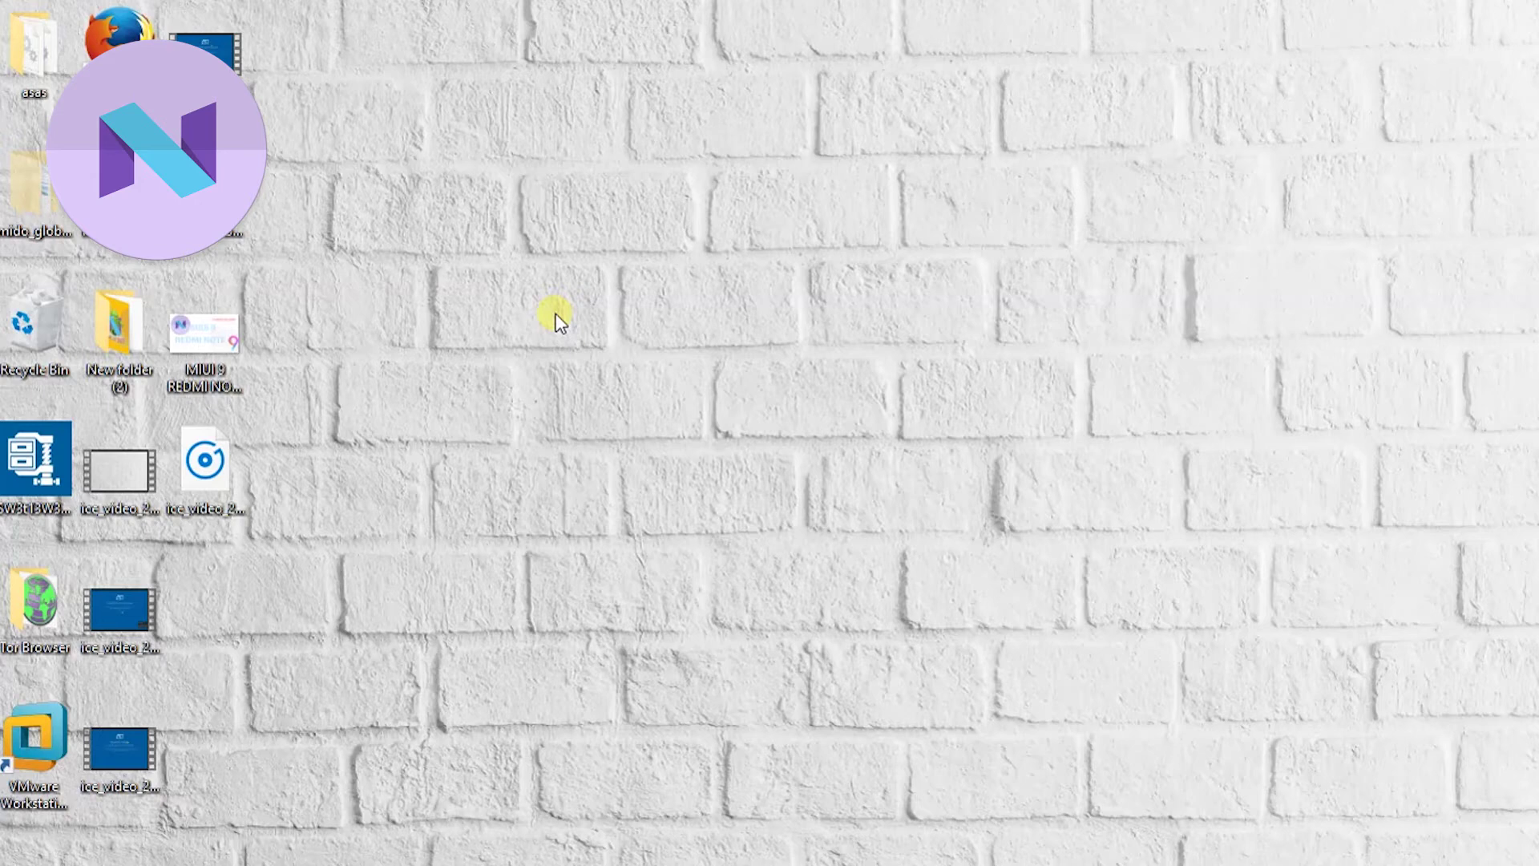
pyautogui.press('super+e')
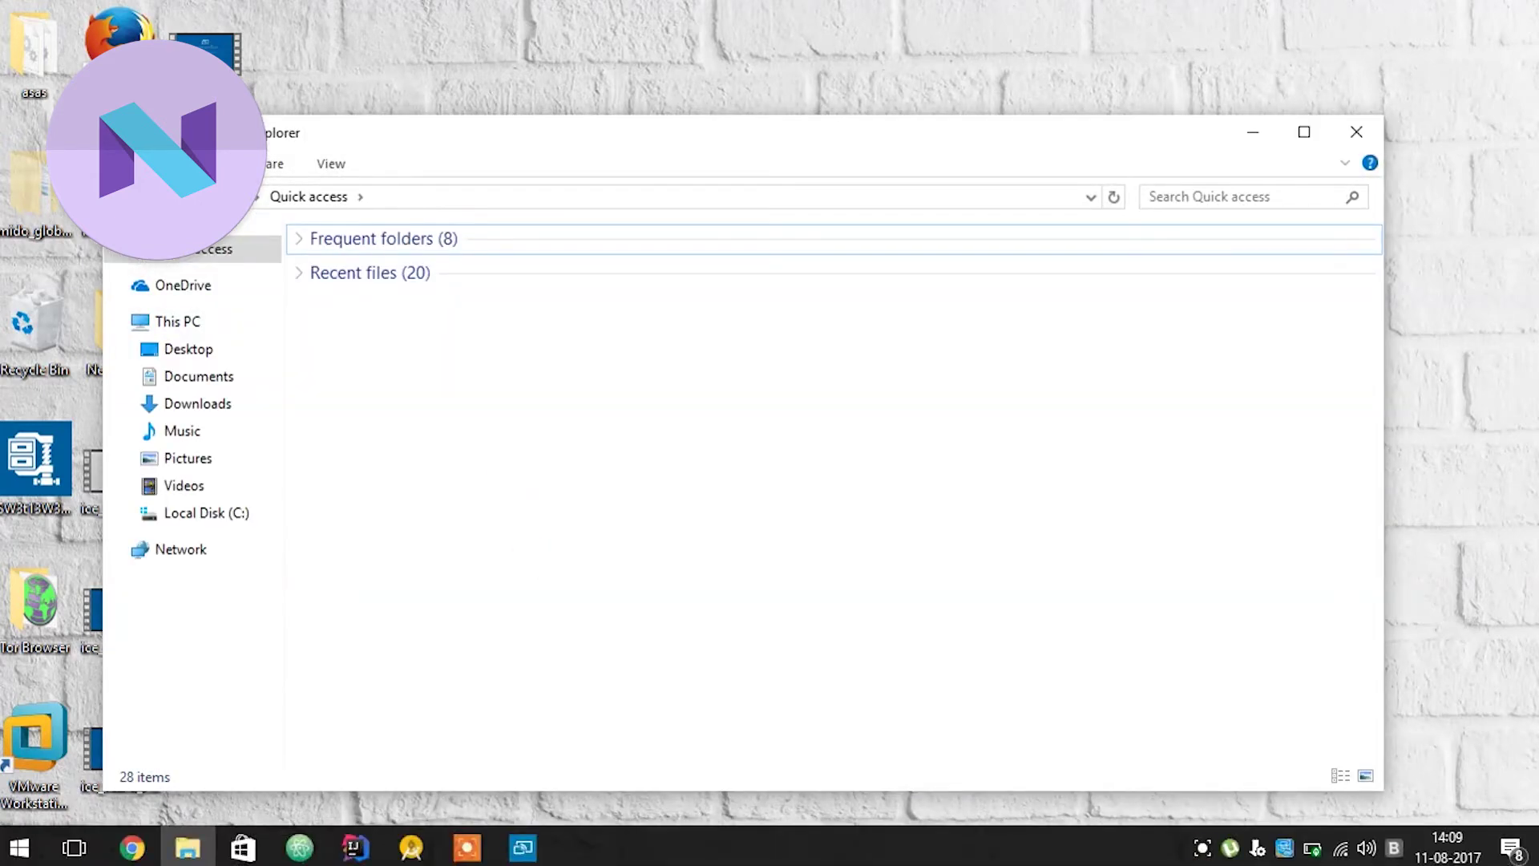
# - Paste the mido_global_images folder into the root of Local Disk (C:), then close Explorer
pyautogui.click(198, 513)
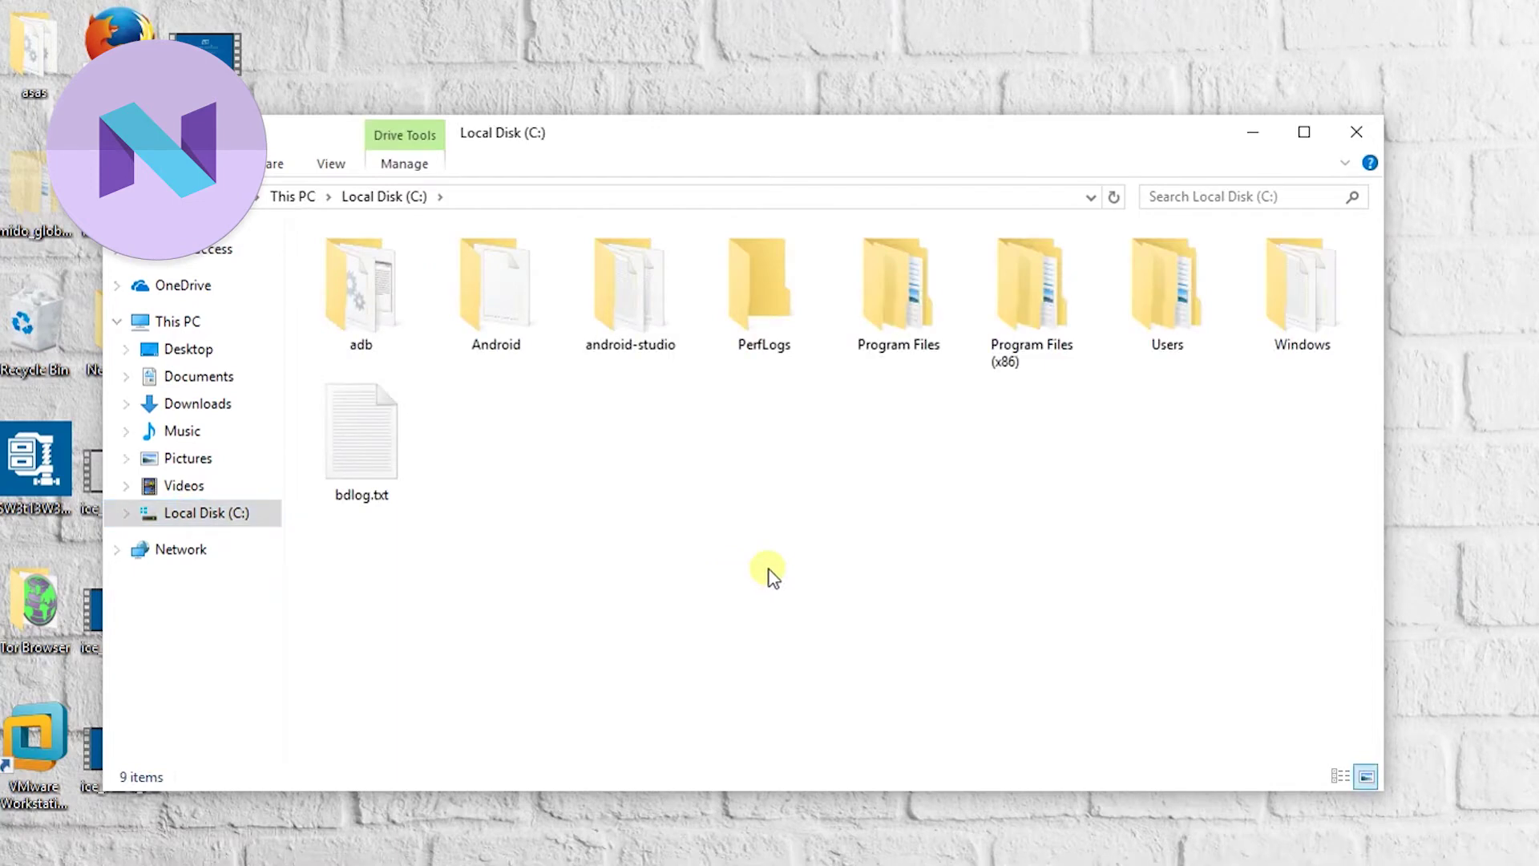
pyautogui.hotkey('ctrl', 'v')
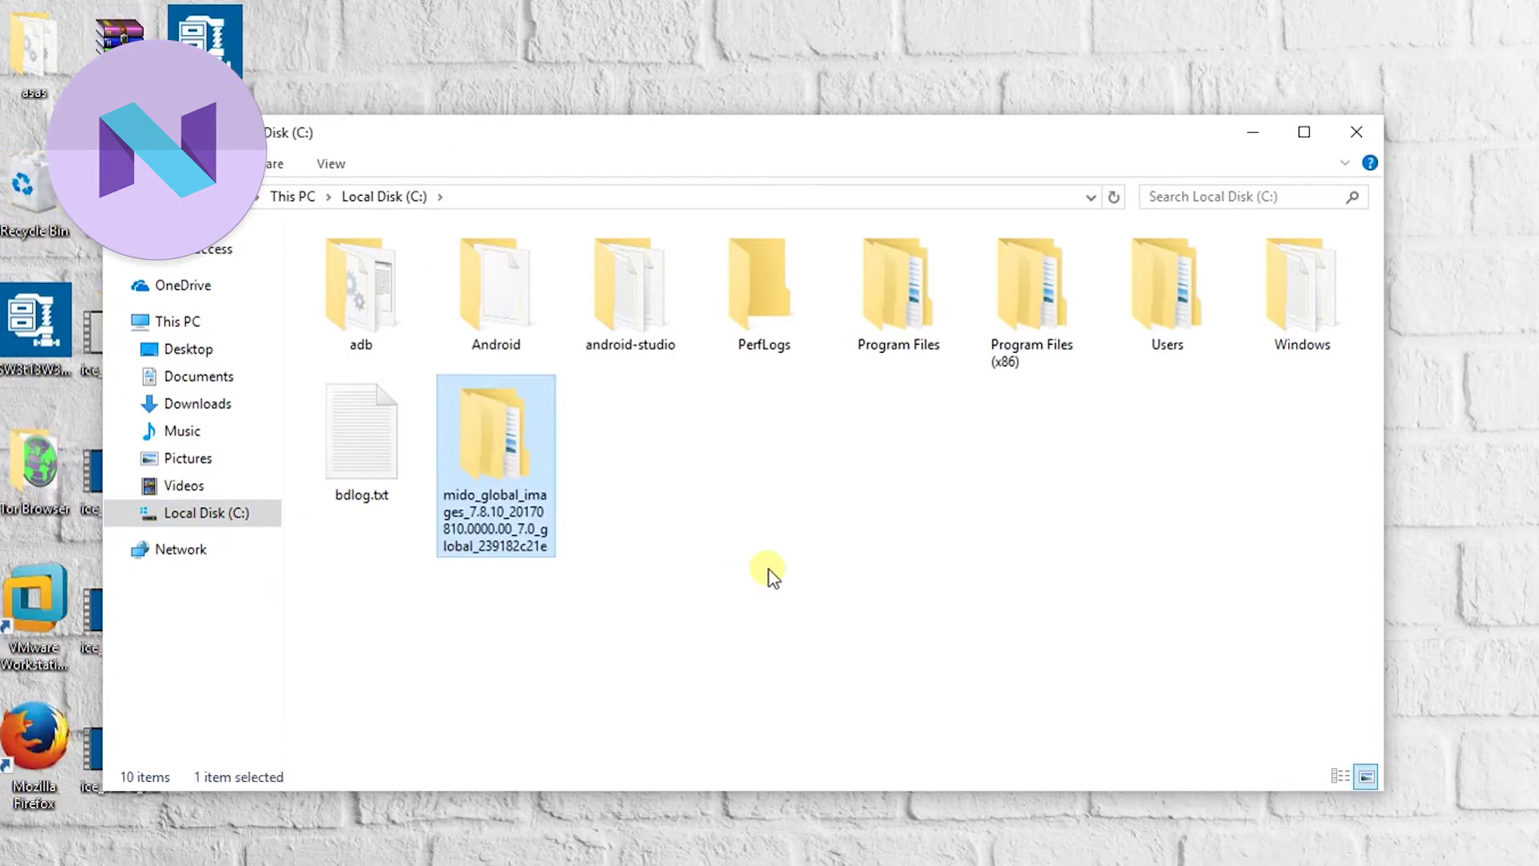
pyautogui.click(1368, 126)
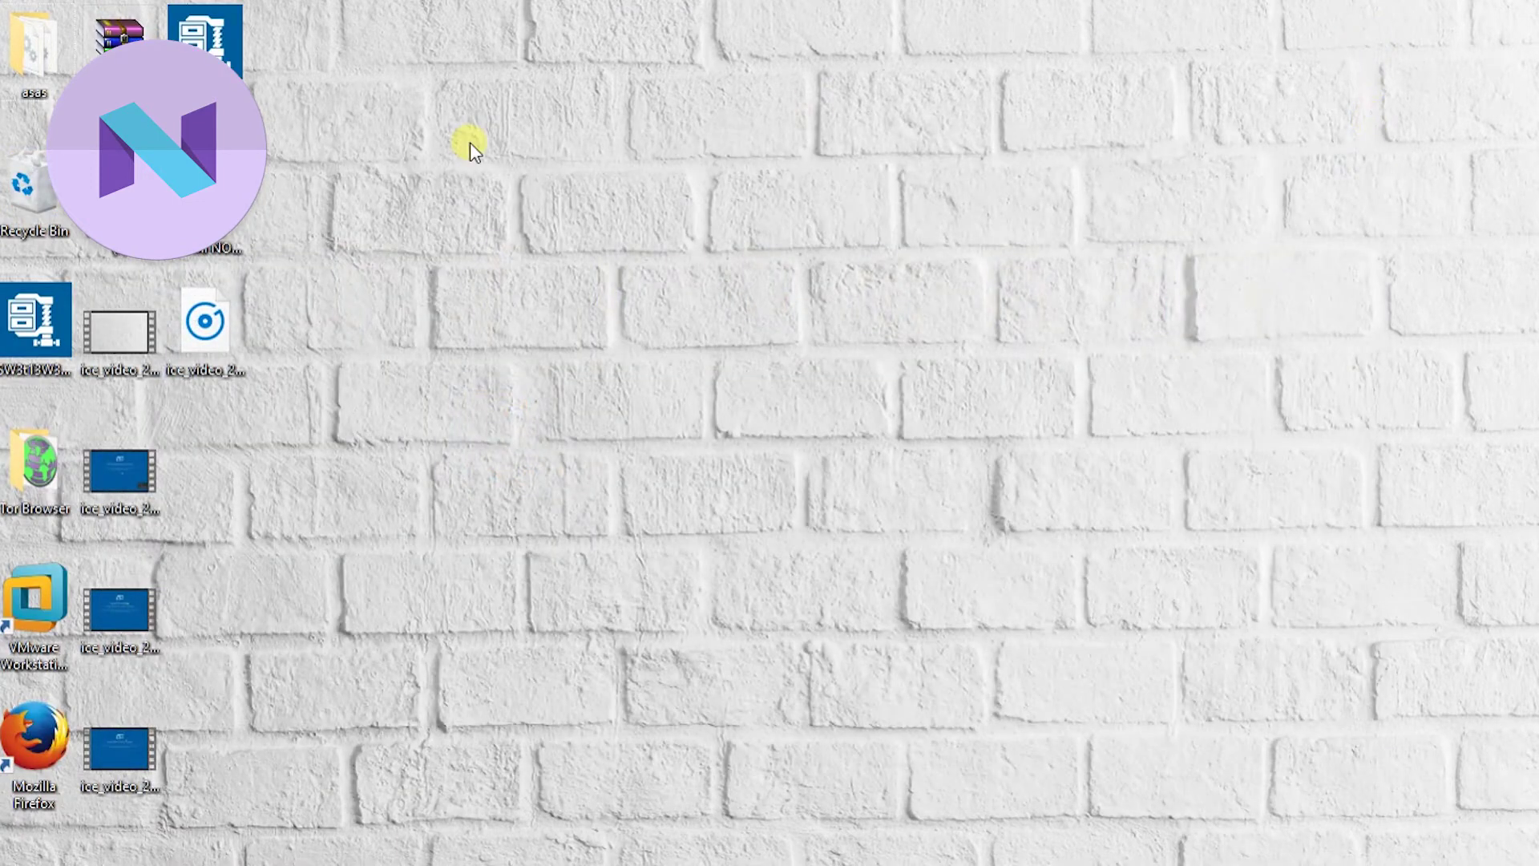
# - Refresh the Windows desktop from its right-click menu
pyautogui.rightClick(553, 242)
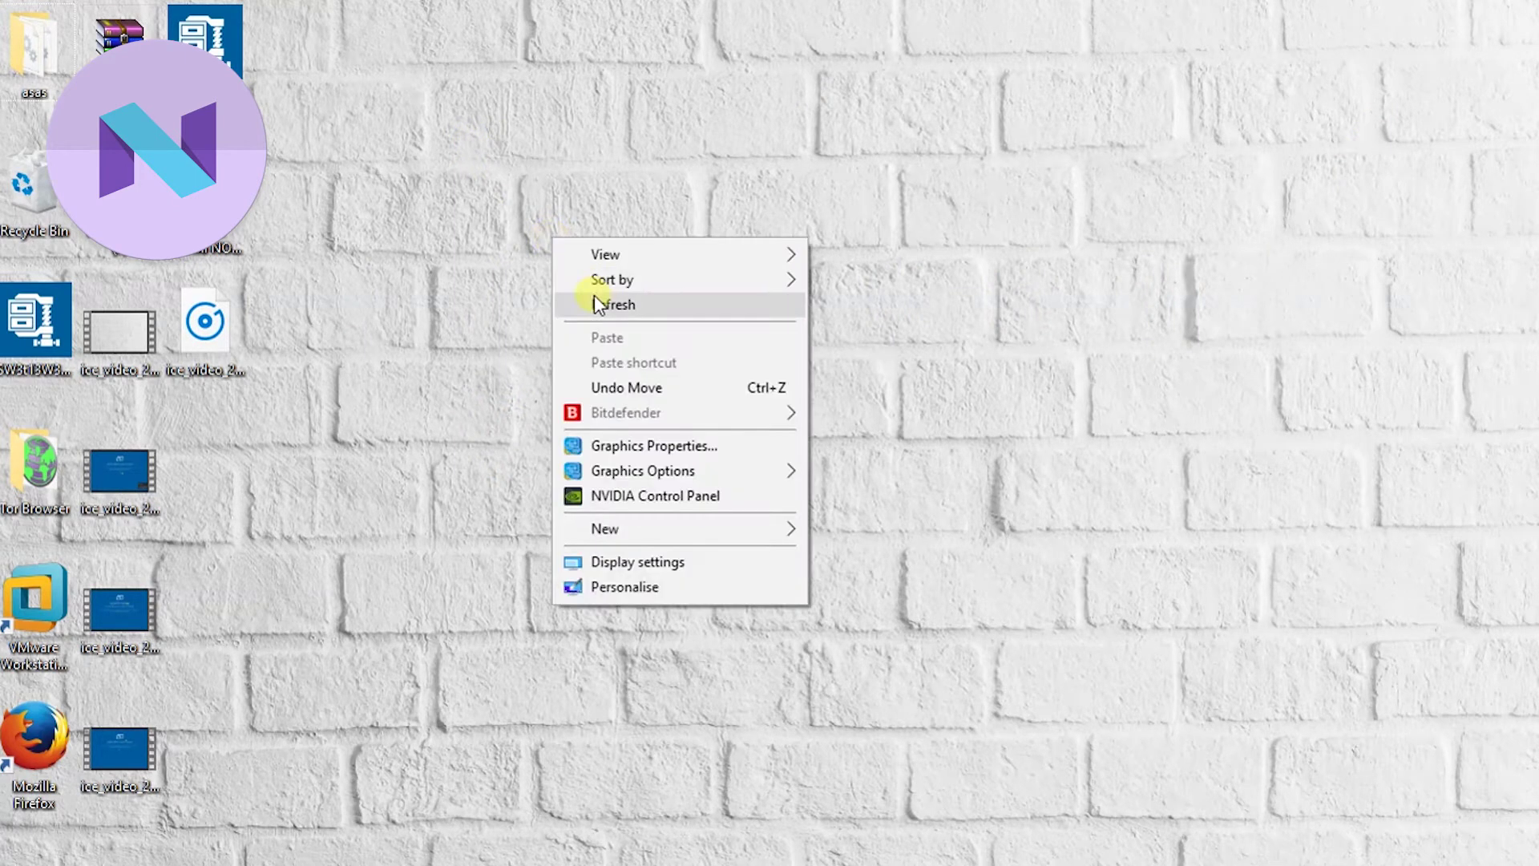
pyautogui.click(594, 294)
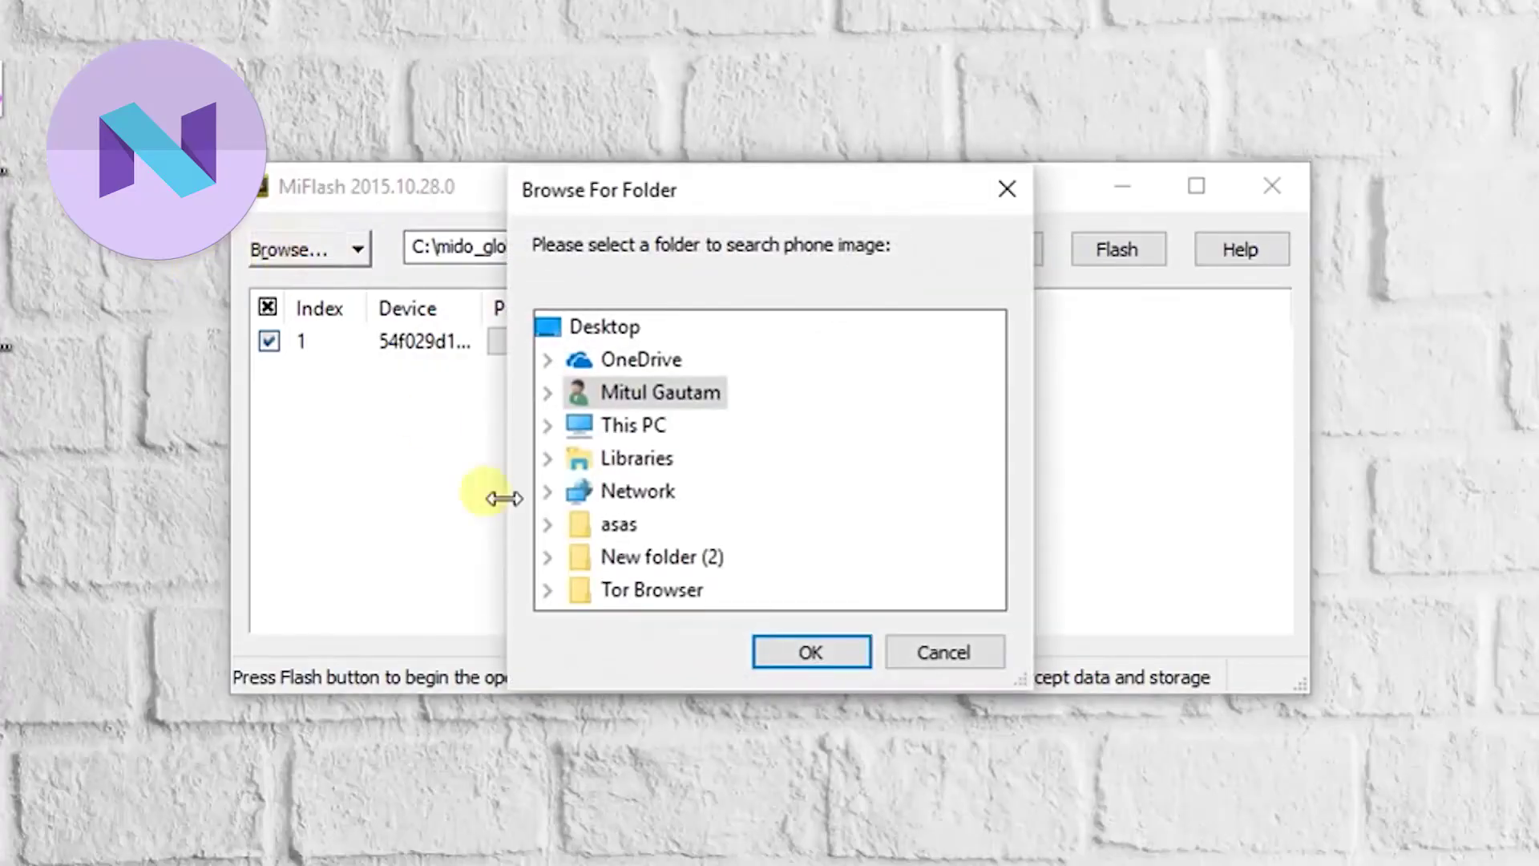
# - Set C:\mido_global_images as MiFlash's image folder and start flashing the phone
pyautogui.click(548, 425)
pyautogui.doubleClick(661, 557)
pyautogui.click(673, 452)
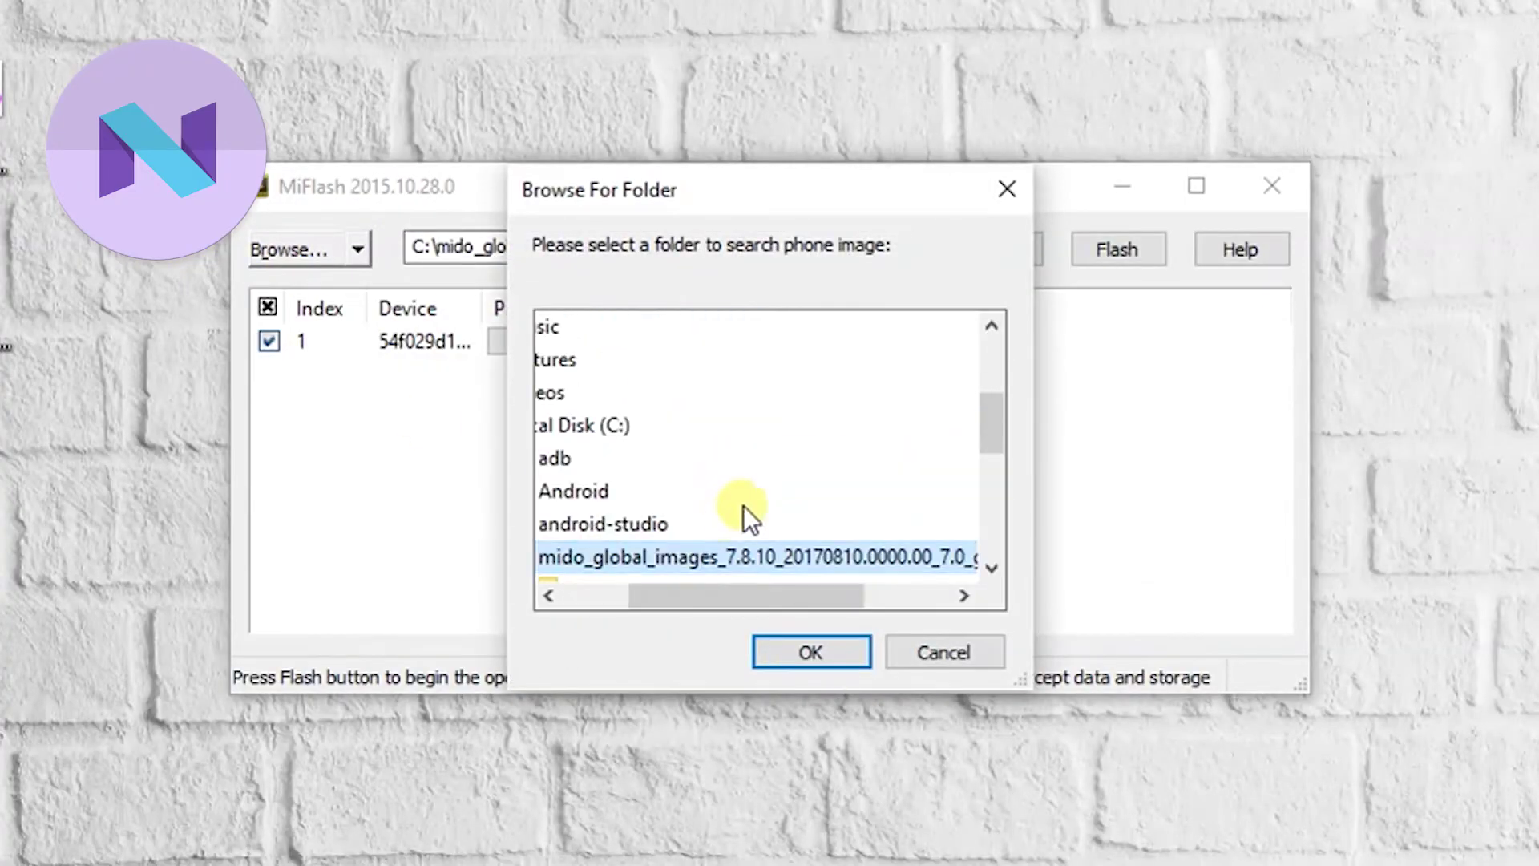
pyautogui.click(742, 506)
pyautogui.click(757, 648)
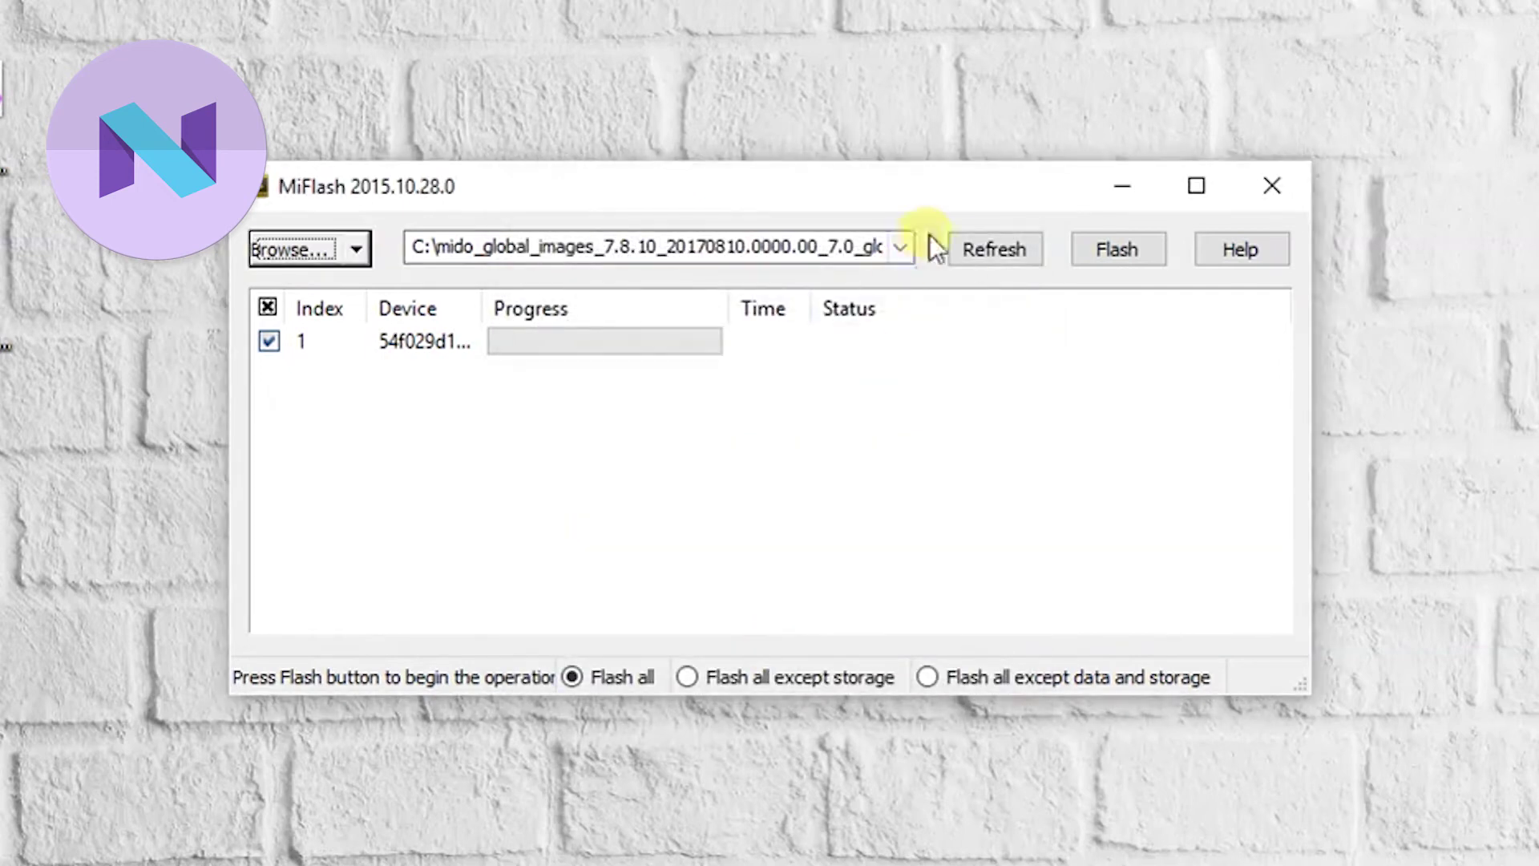
pyautogui.click(1099, 259)
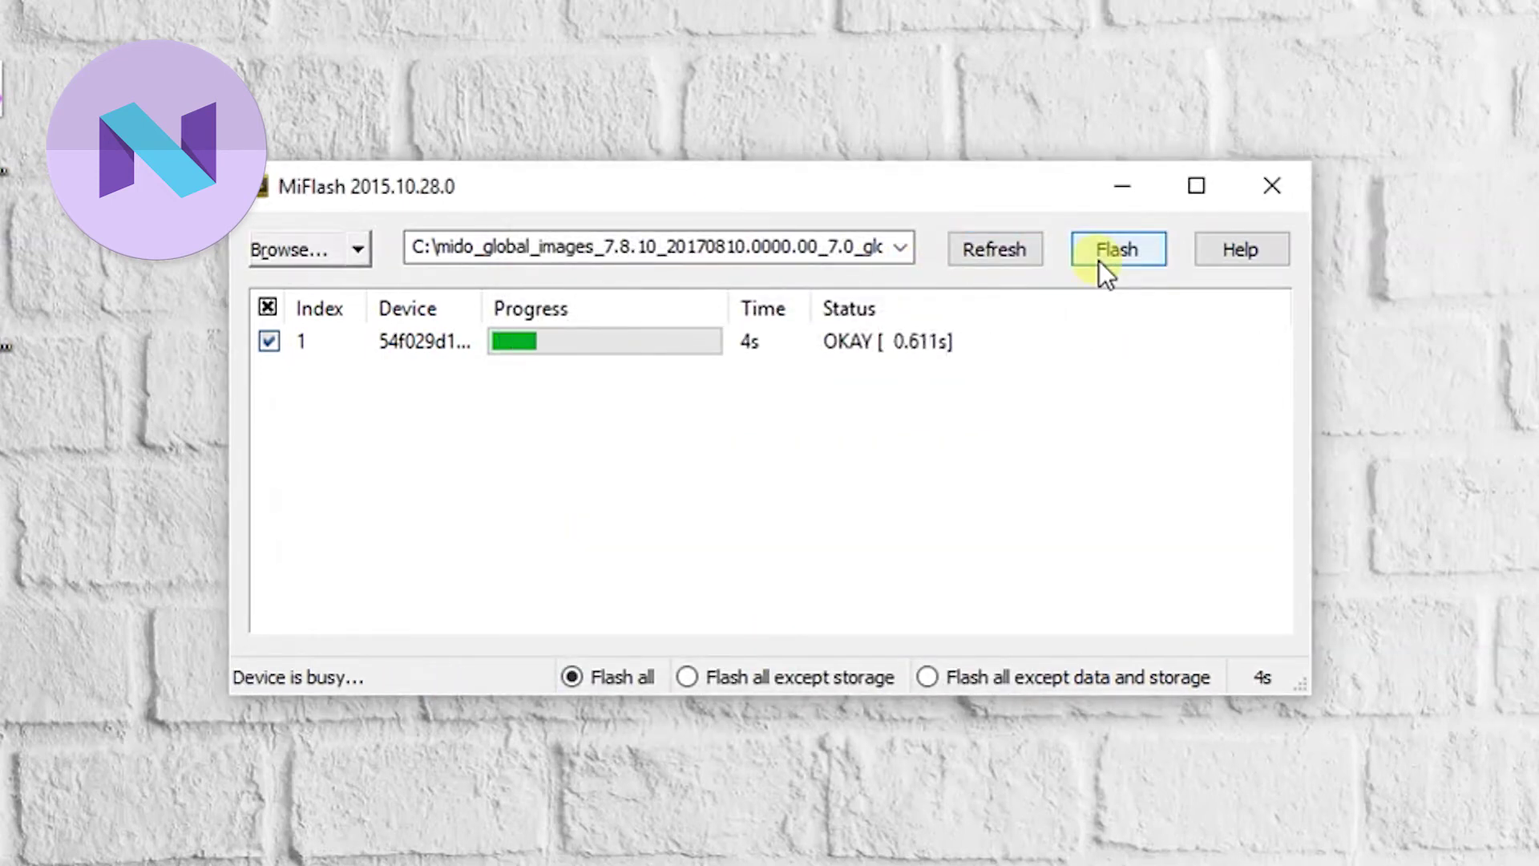